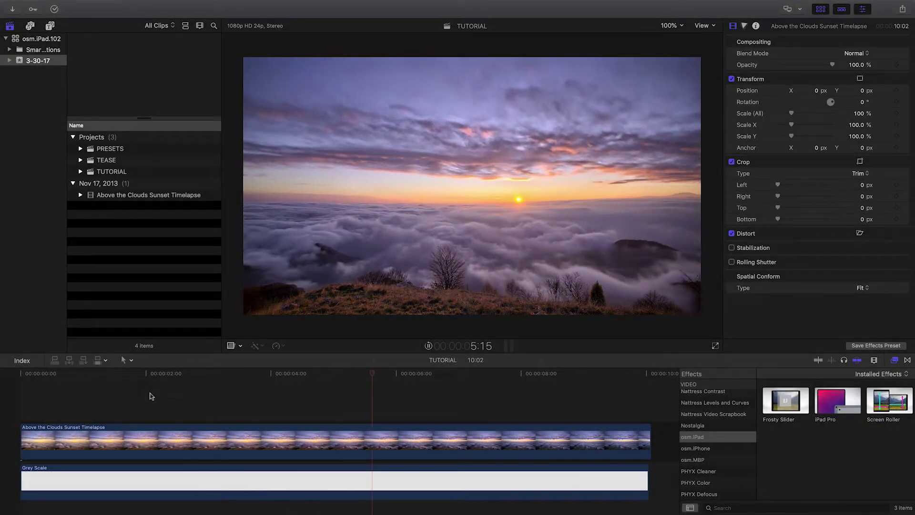
Show the osm.iPad effects category (Frosty Slider, iPad Pro, Screen Roller) in the Effects browser
left_click(692, 438)
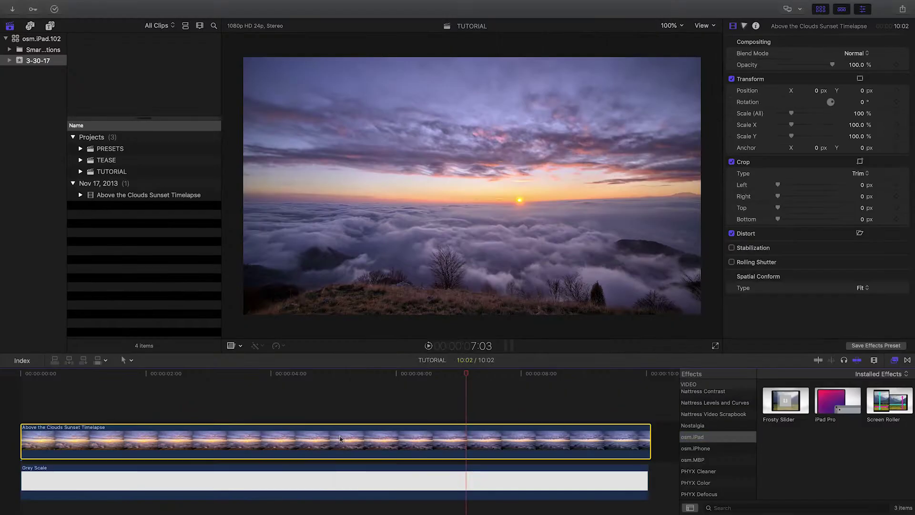
Nest the sunset timelapse into the TUTORIAL Clip compound clip and drop iPad Pro onto it
right_click(340, 436)
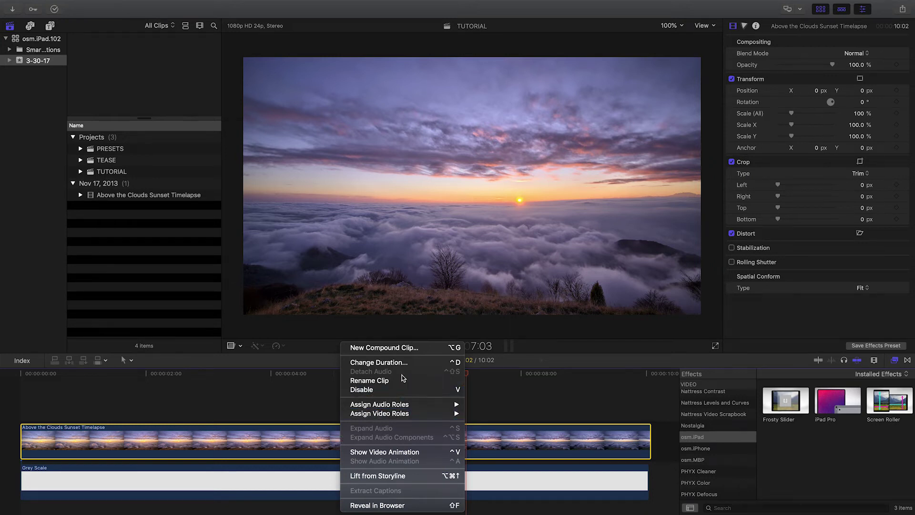
left_click(384, 347)
key("Return")
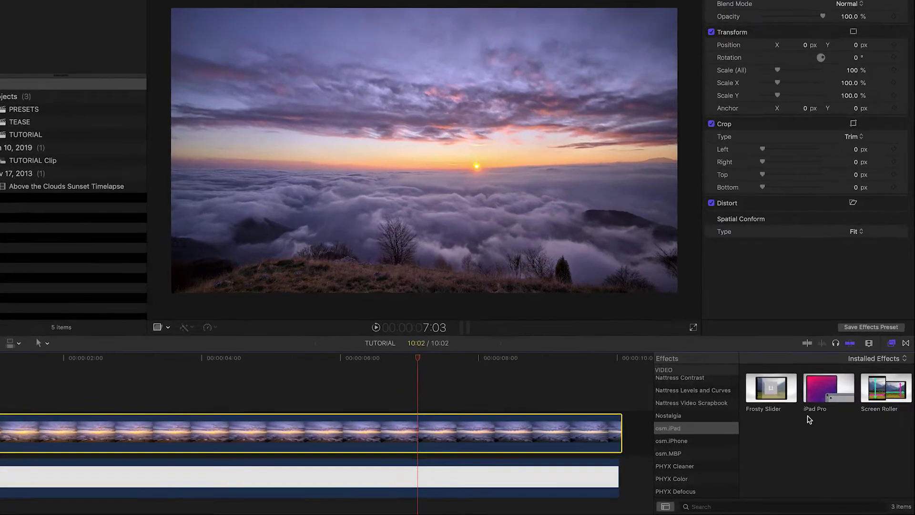
left_click_drag(837, 400, 379, 447)
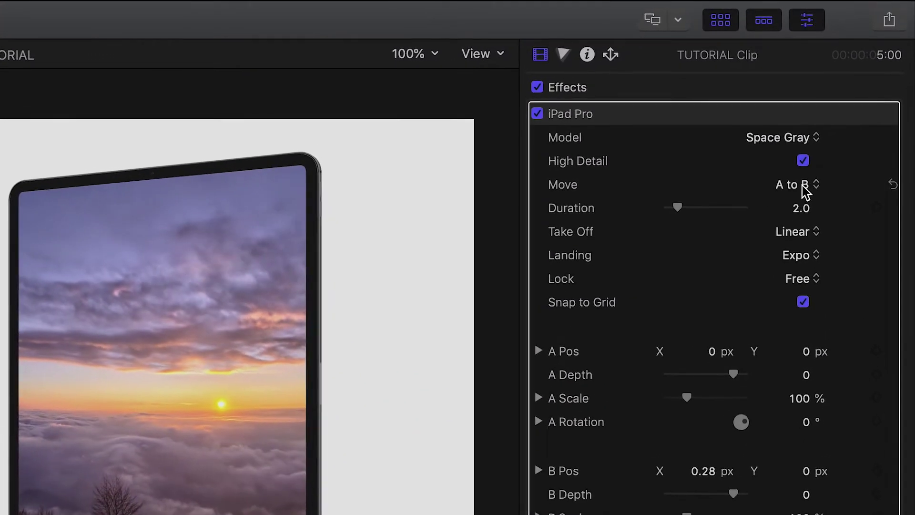
left_click(815, 157)
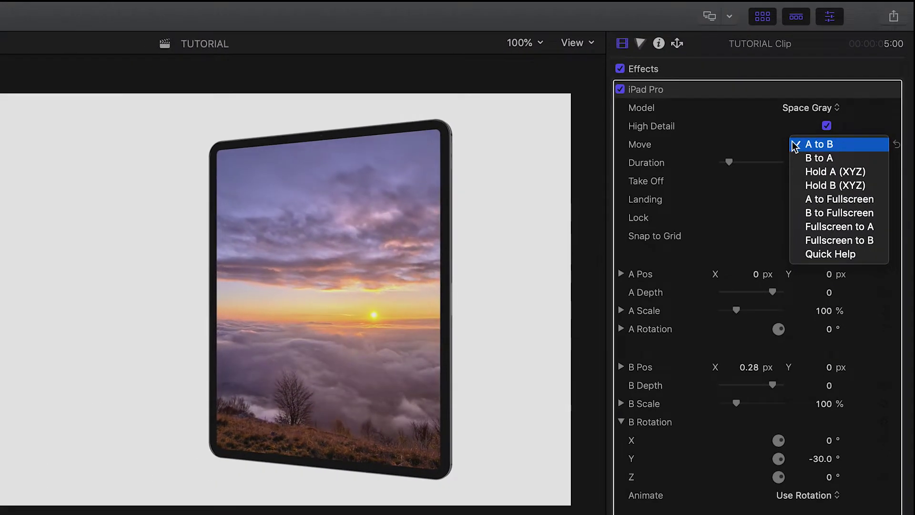
left_click(718, 173)
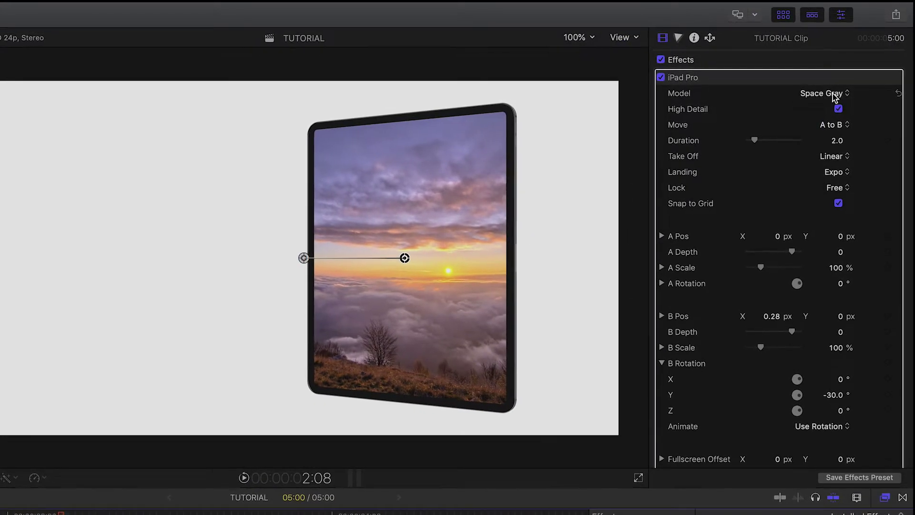
Make the iPad's Draft Mode colour blue, keep the Space Gray model, and disable High Detail
left_click(835, 95)
left_click(906, 107)
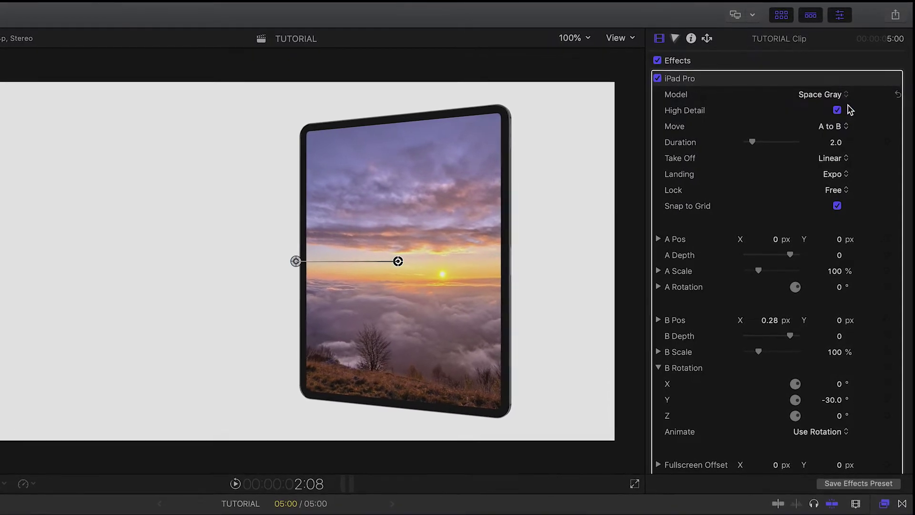
left_click(848, 102)
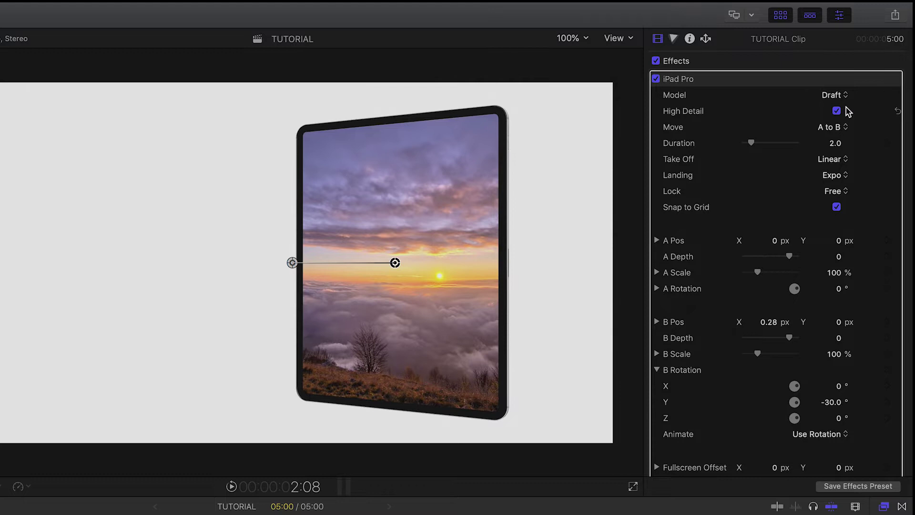
scroll(853, 305, "down", 10)
scroll(854, 310, "up", 1)
left_click(822, 320)
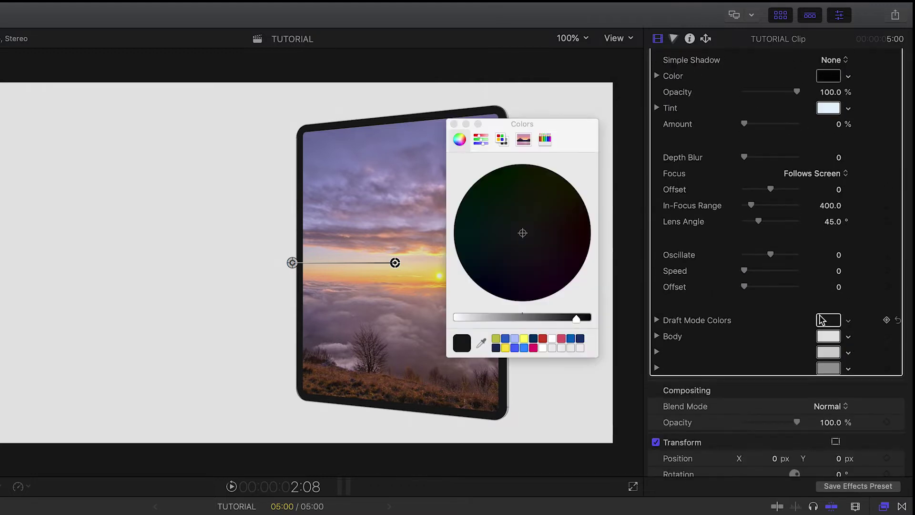
left_click(570, 339)
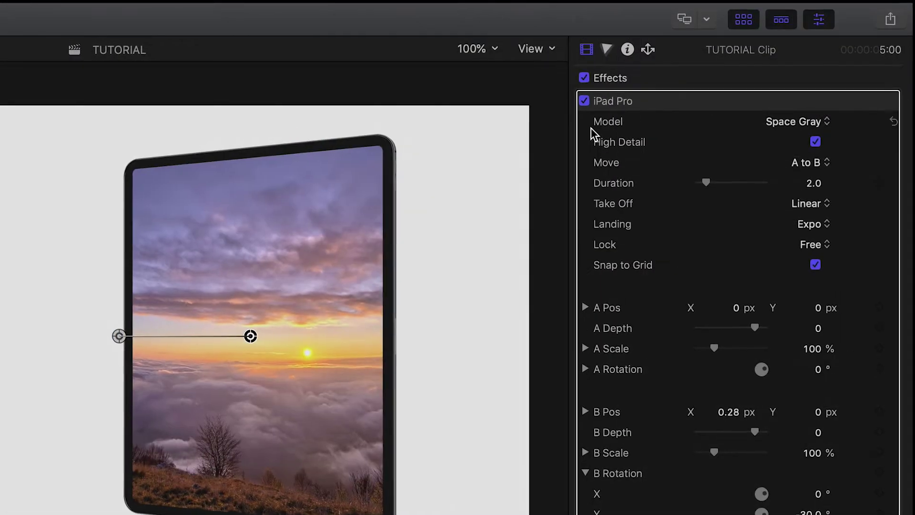
left_click(817, 142)
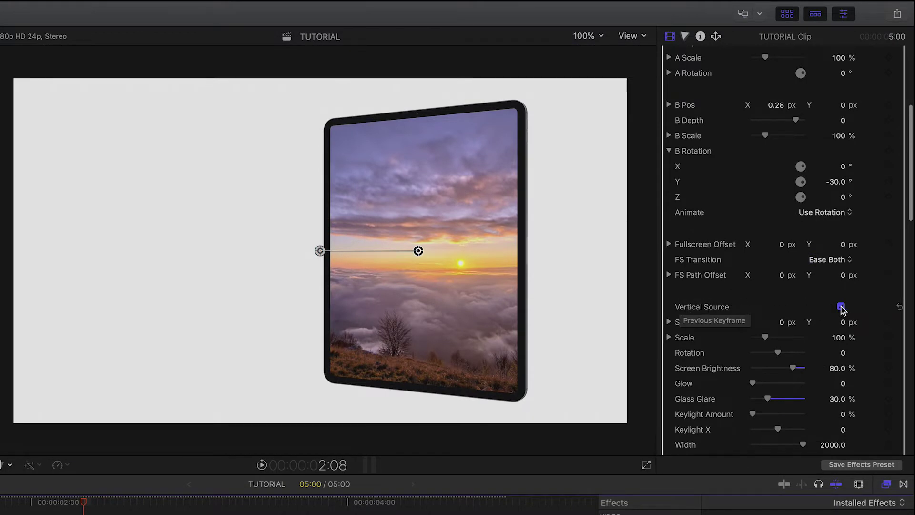
Uncheck Vertical Source and set B Rotation Z to 90° for a landscape iPad
left_click(841, 306)
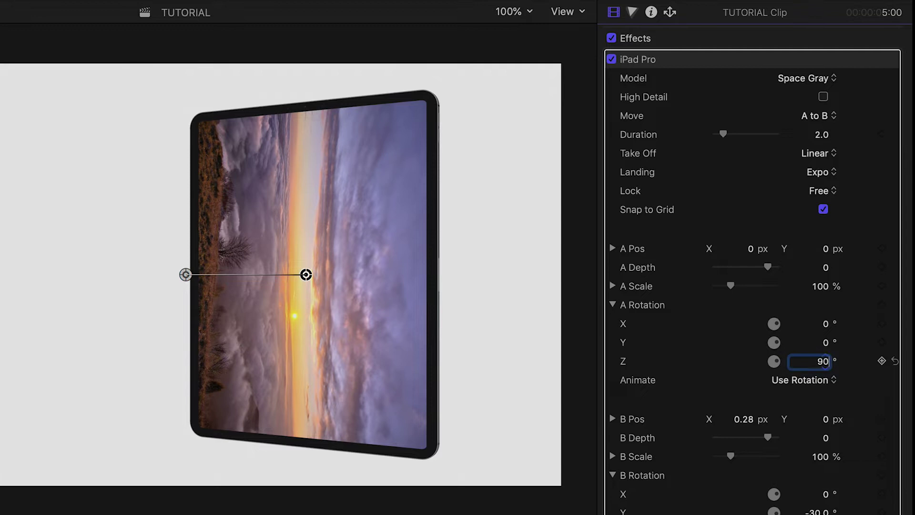
scroll(820, 395, "down", 5)
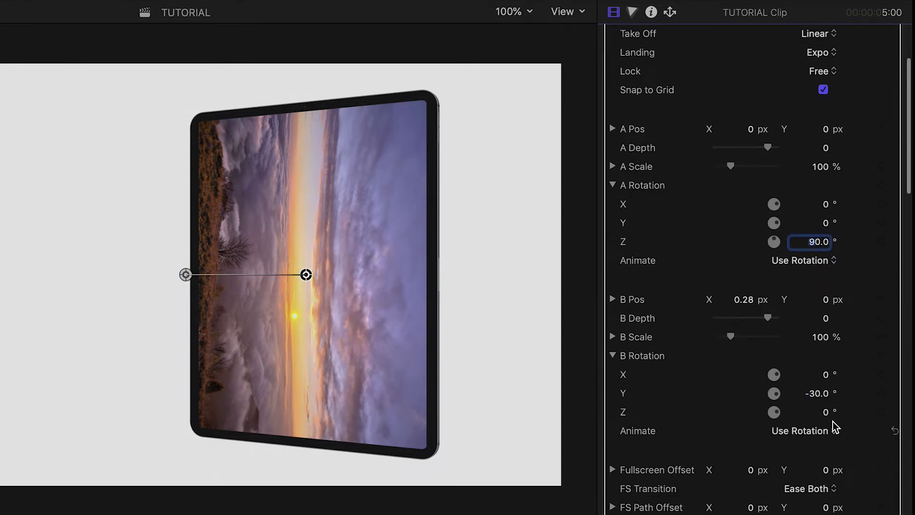
left_click(827, 413)
type("90")
key("Return")
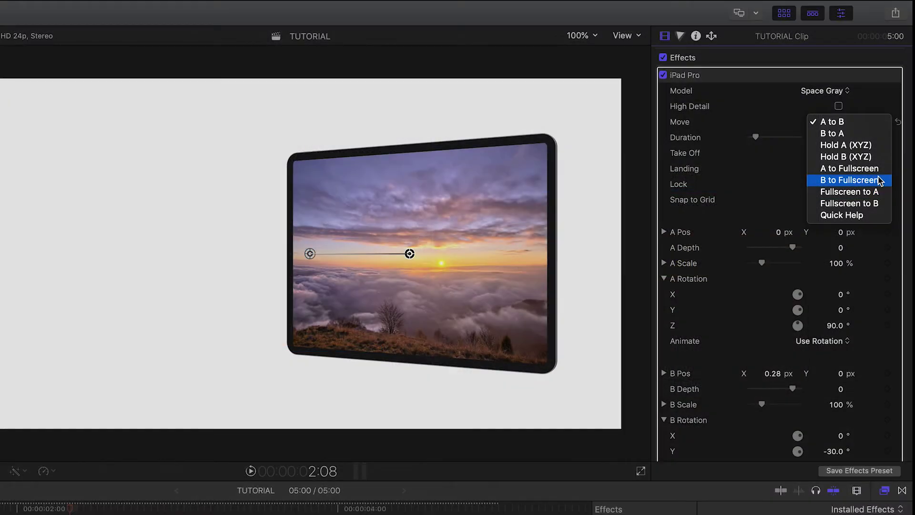
Set Move to B to A, Take Off Ease, Landing Ease², and raise the screen Glow
left_click(876, 134)
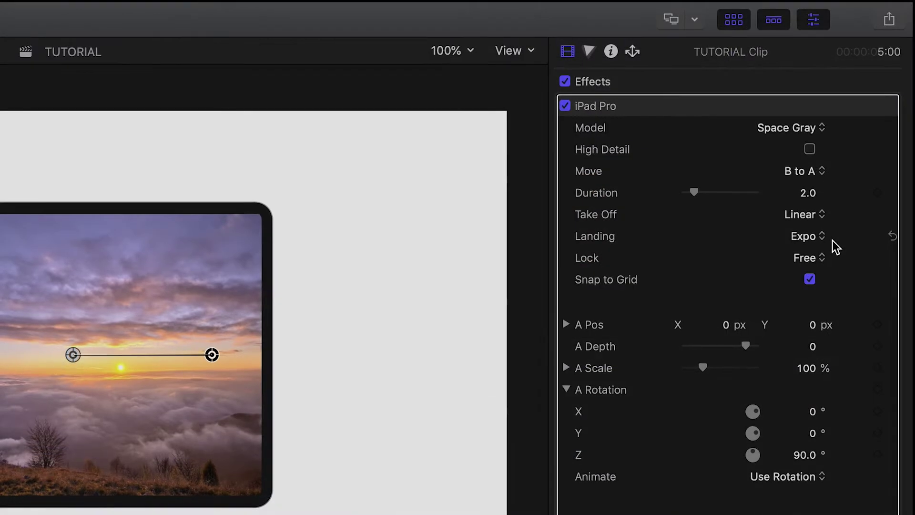
left_click(817, 217)
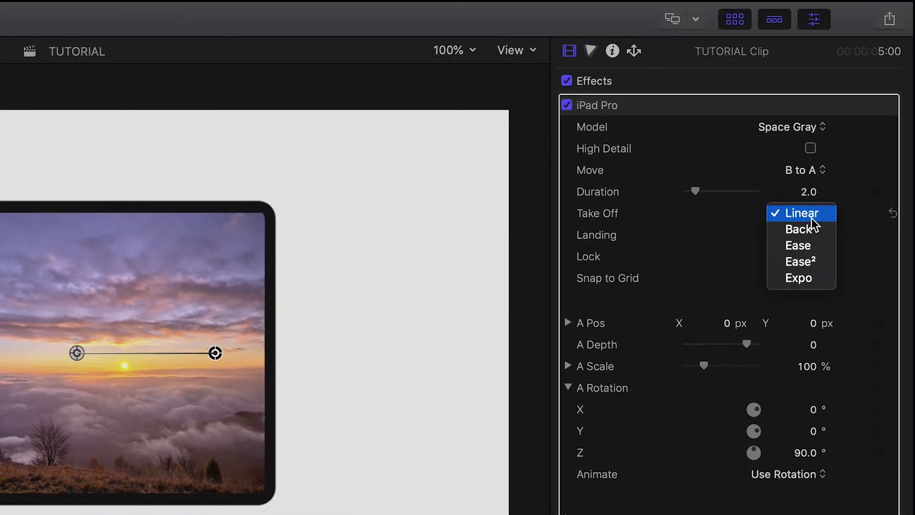
left_click(819, 246)
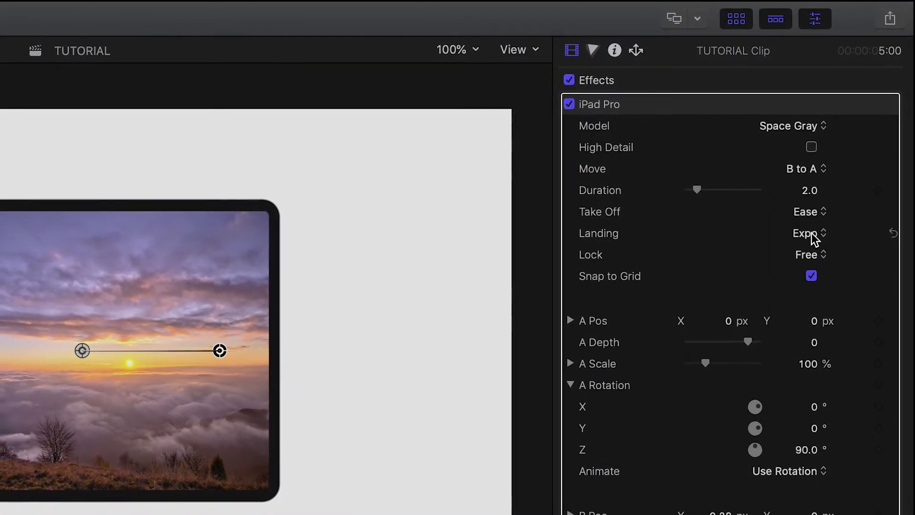
left_click(819, 236)
left_click(825, 218)
left_click_drag(765, 232, 738, 236)
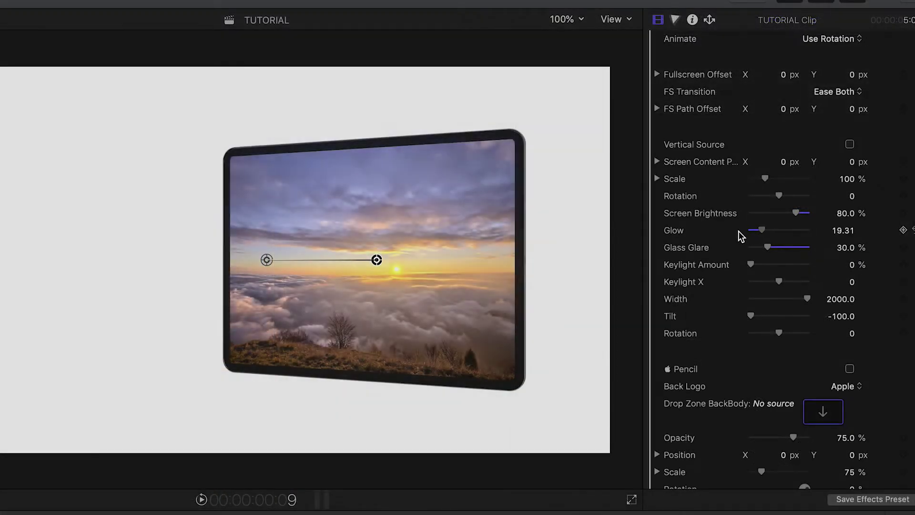
Raise Keylight Amount to 100 and set Simple Shadow to TopView
mouse_move(784, 267)
left_mouse_down()
mouse_move(831, 266)
mouse_move(778, 266)
left_mouse_up()
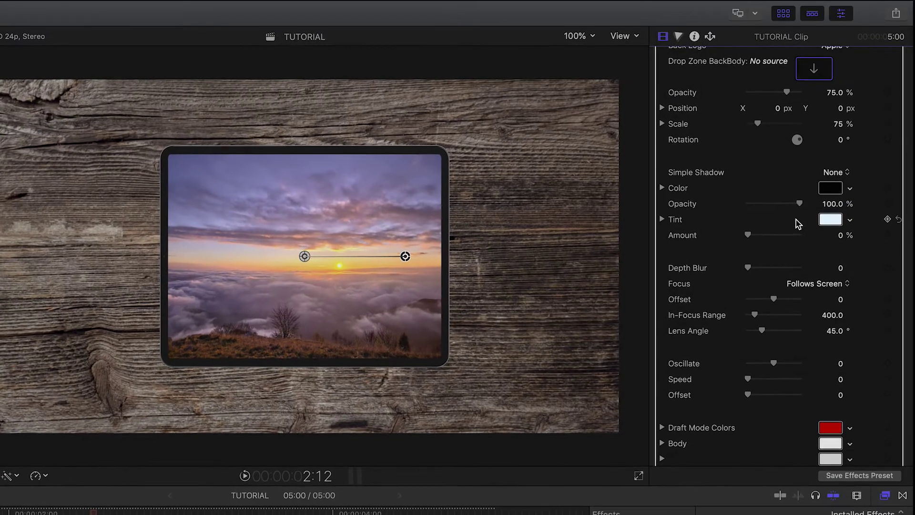
left_click(837, 174)
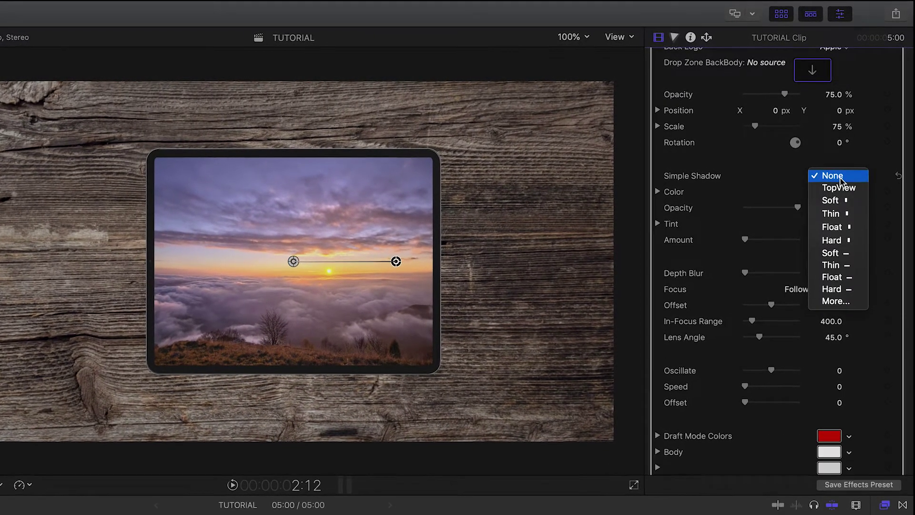
left_click(853, 190)
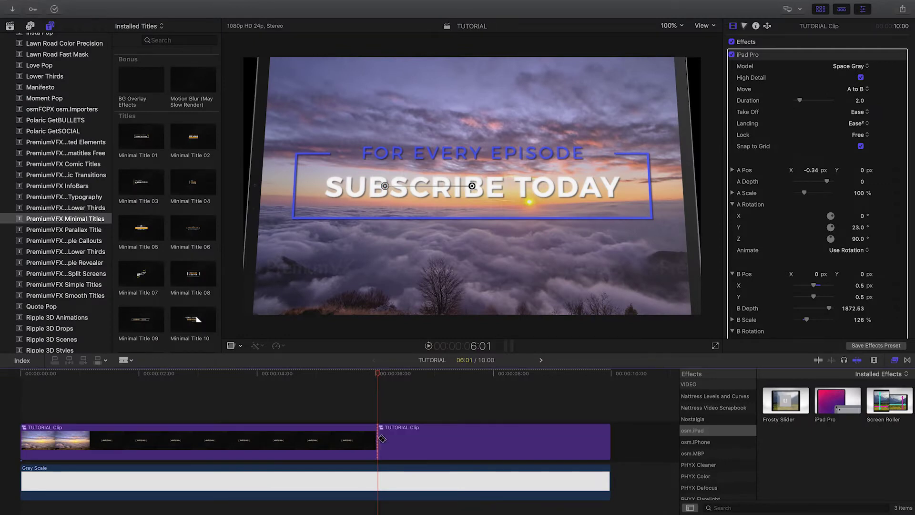
Give the second clip segment a B to A move and A Rotation Y of -23°
left_click(416, 442)
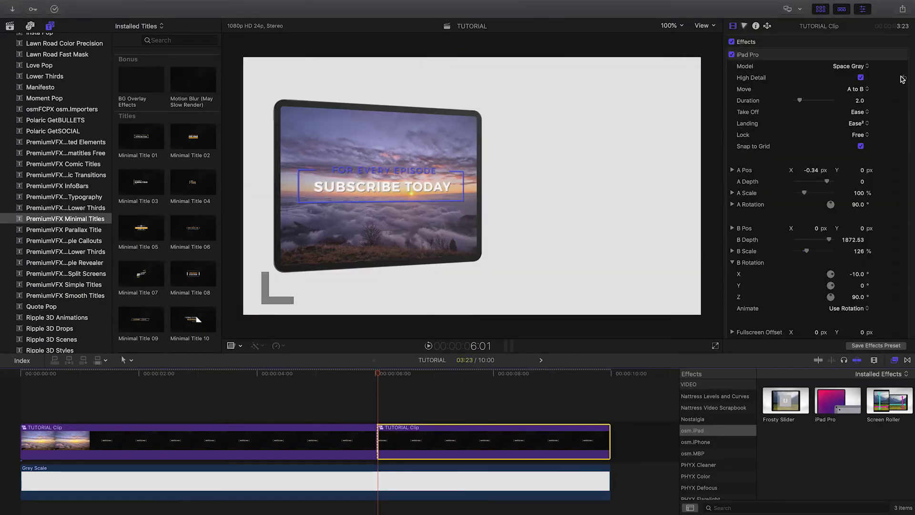
left_click(863, 89)
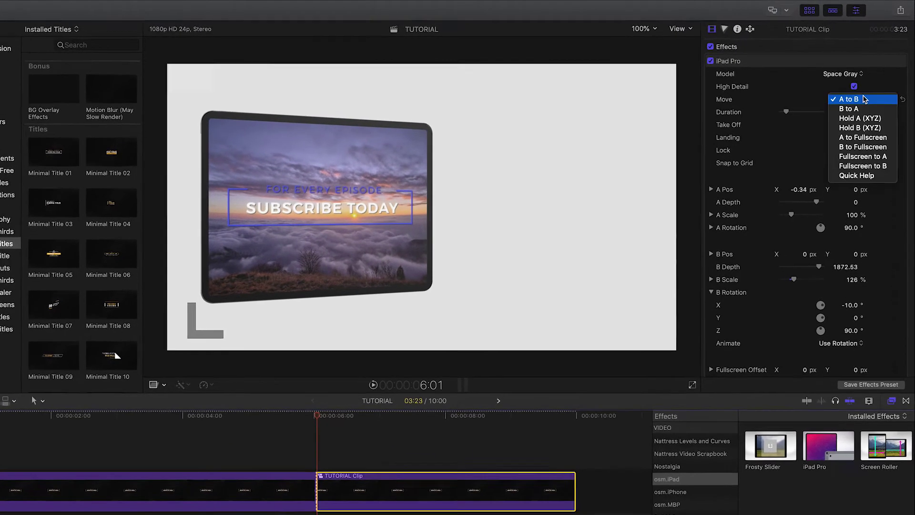
left_click(851, 109)
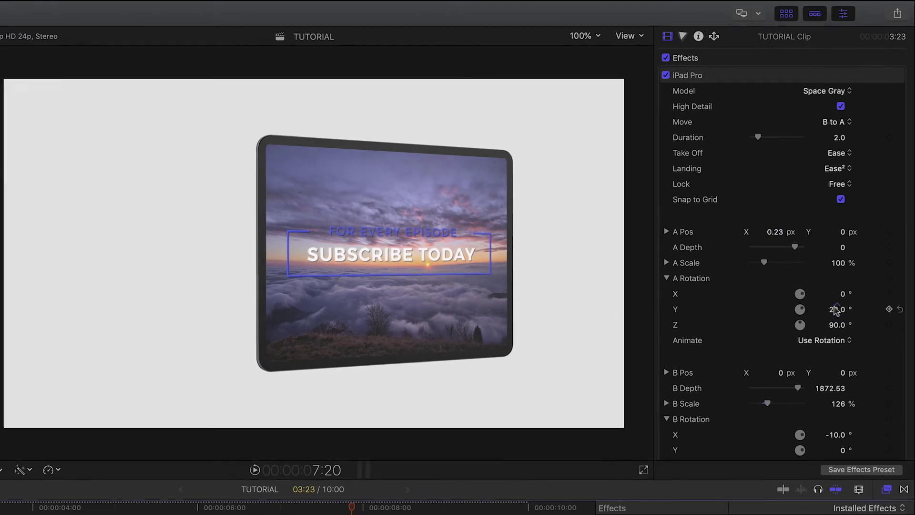
left_click(838, 311)
type("-23")
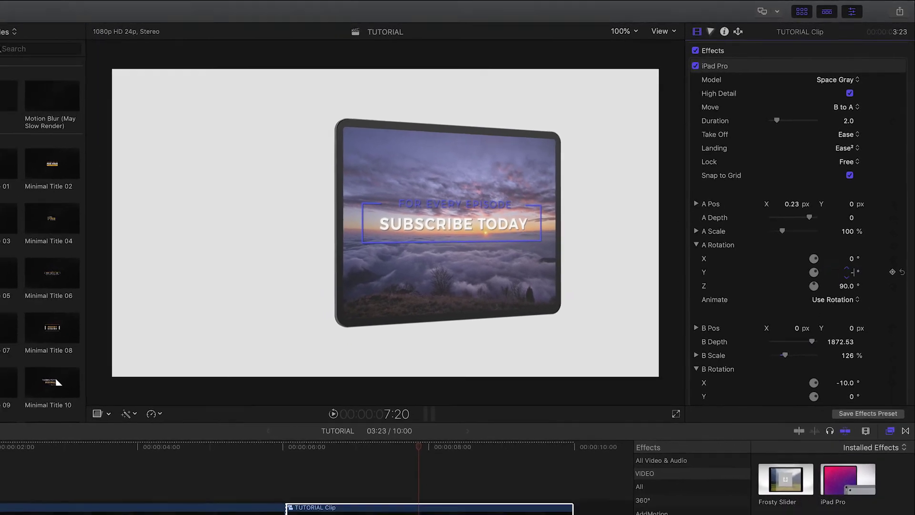
key("Return")
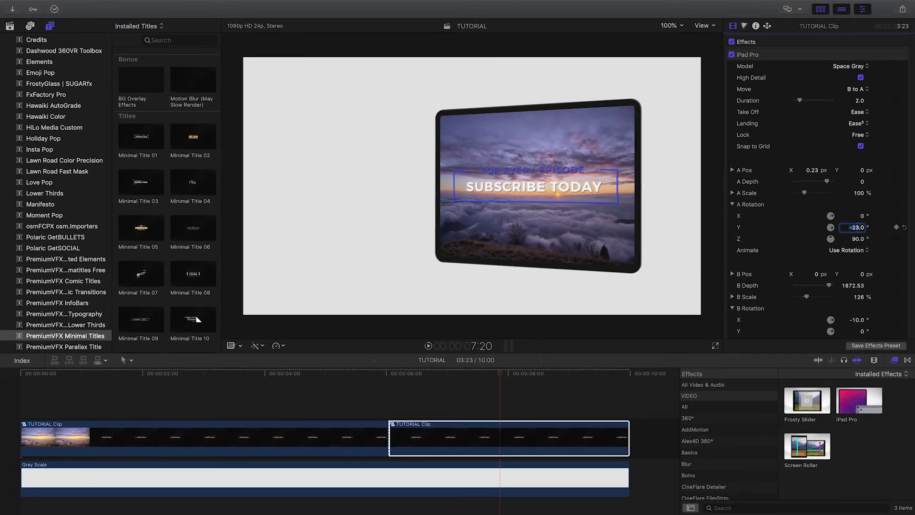